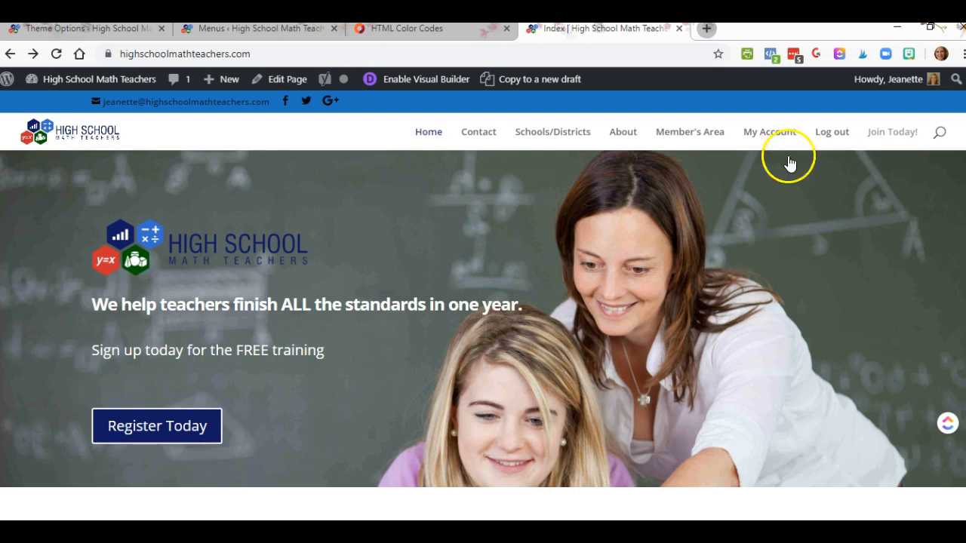
Step: Enable the CSS Classes advanced property in the screen options of the WordPress Menus page
click(262, 30)
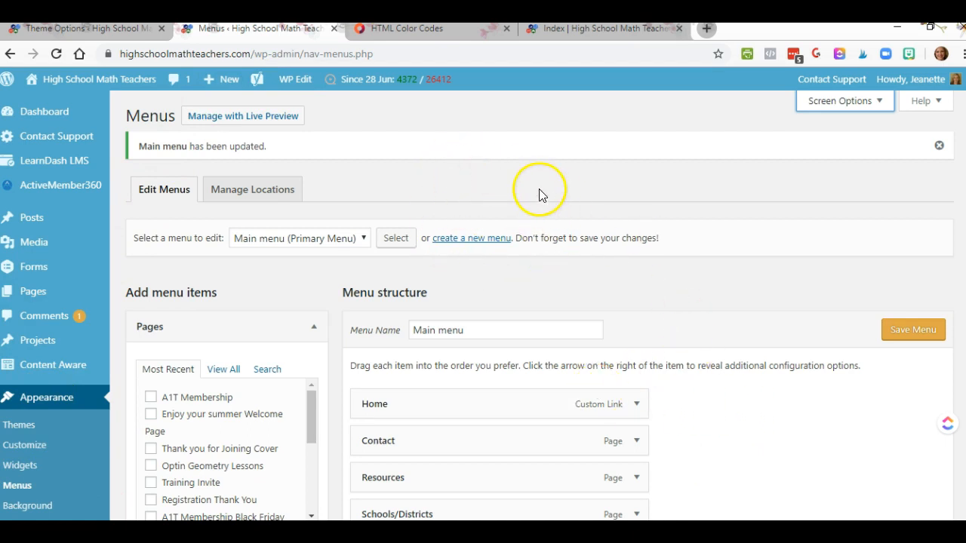
click(837, 102)
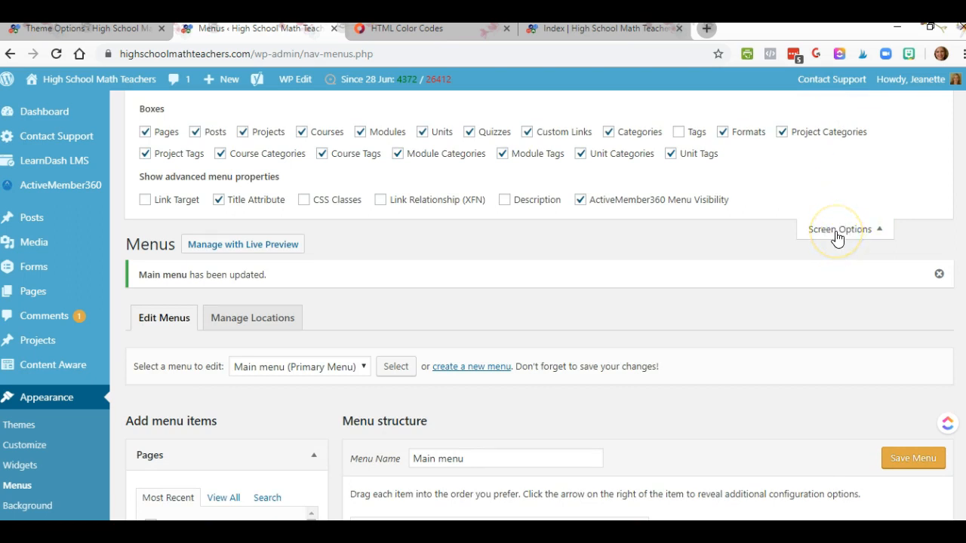
click(302, 204)
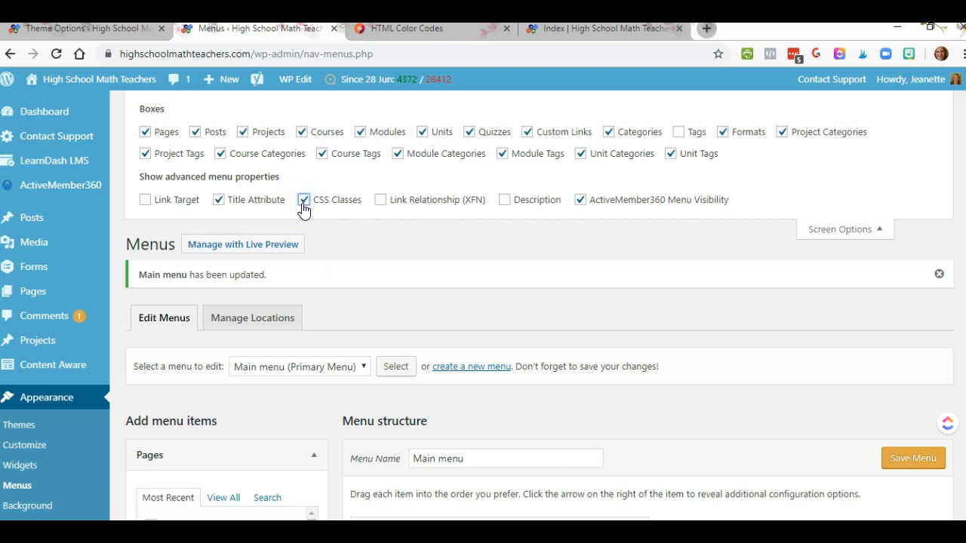
click(861, 231)
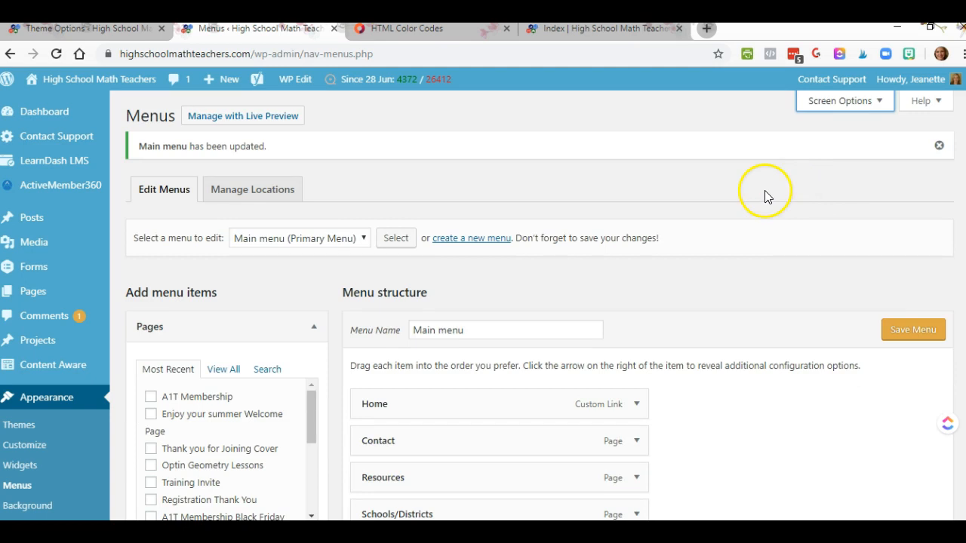
Step: Assign the CSS class menu_cta to the "Join Today!" item of the main menu and save the menu
scroll(757, 201, down, 1)
scroll(757, 200, down, 1)
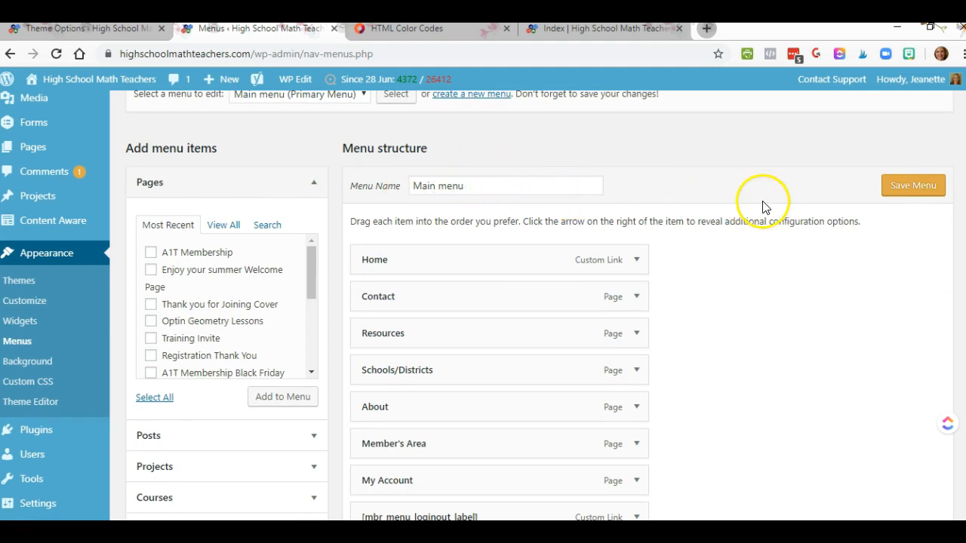
scroll(769, 194, down, 3)
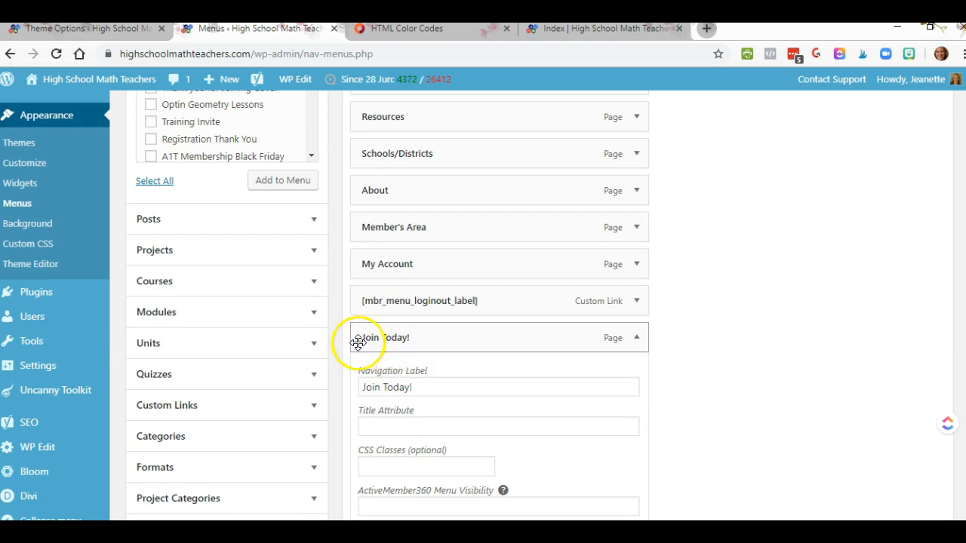
click(632, 339)
click(633, 338)
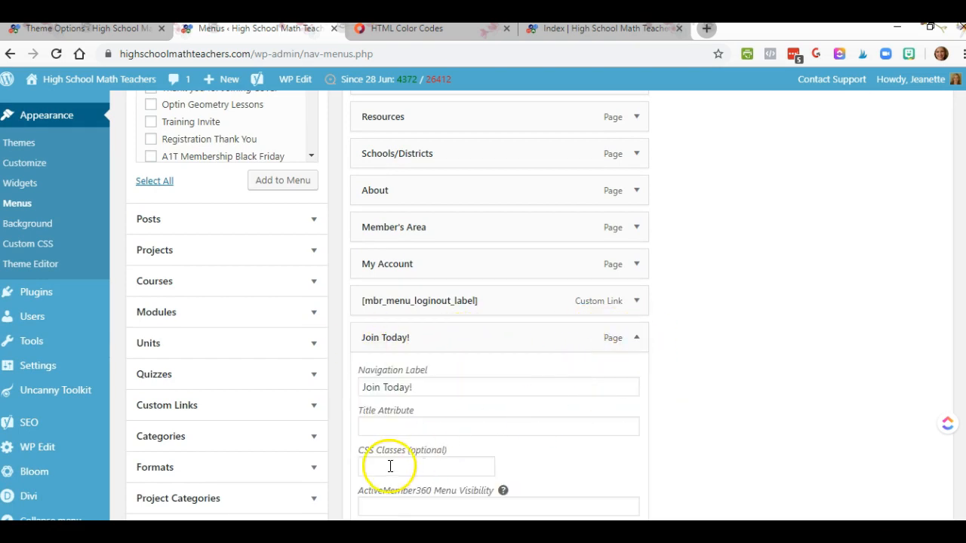
click(376, 467)
text(menu_cta)
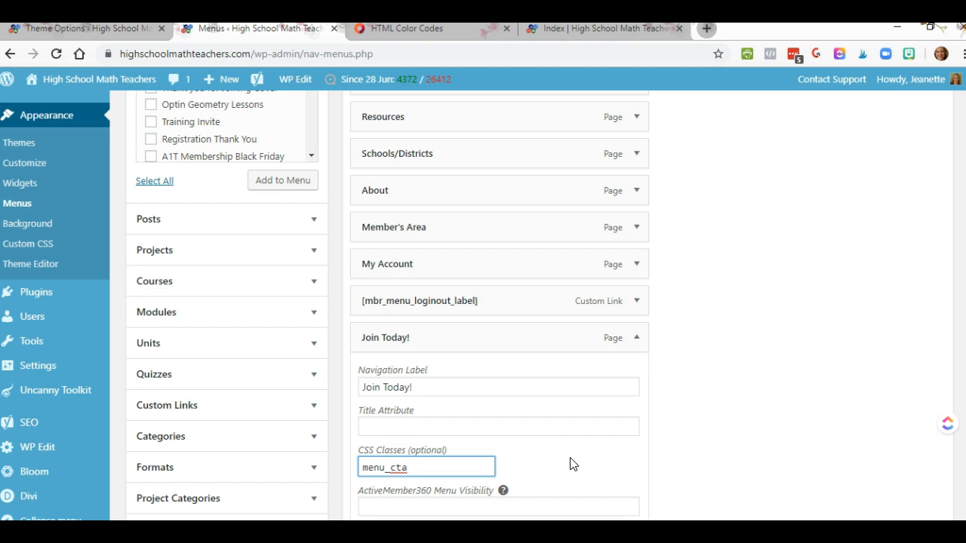
scroll(685, 448, down, 3)
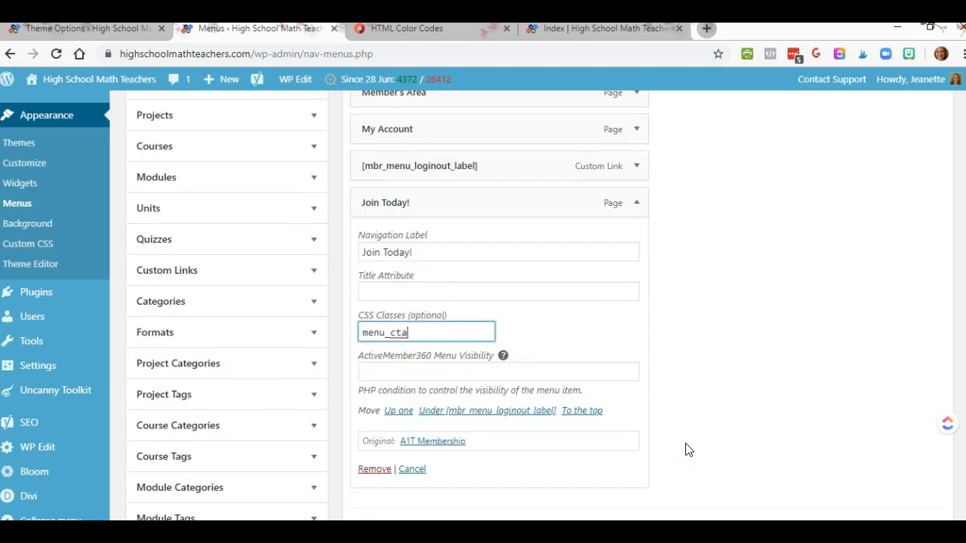
scroll(685, 448, down, 1)
click(899, 467)
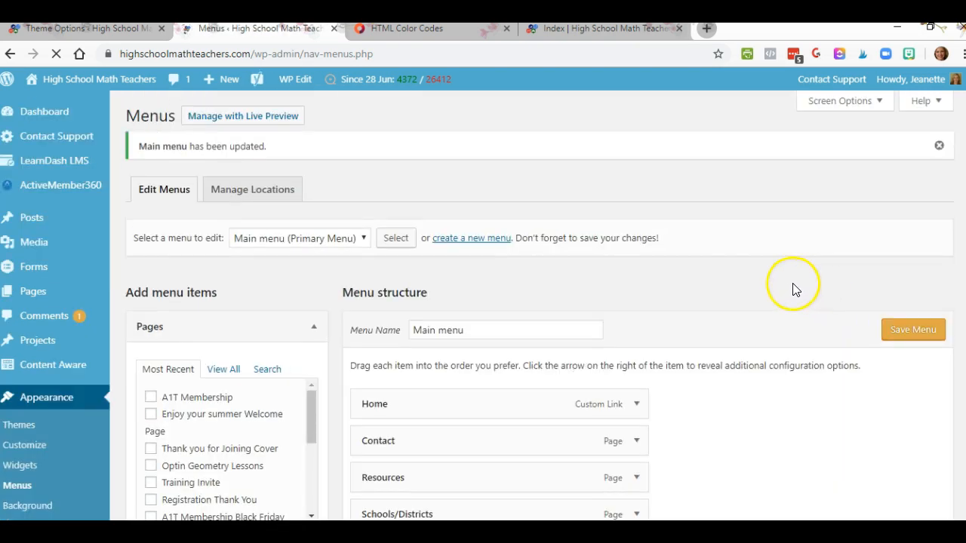
Step: Paste the copied menu_cta button styles into the Custom CSS of Divi's general Theme Options and save the changes
click(96, 33)
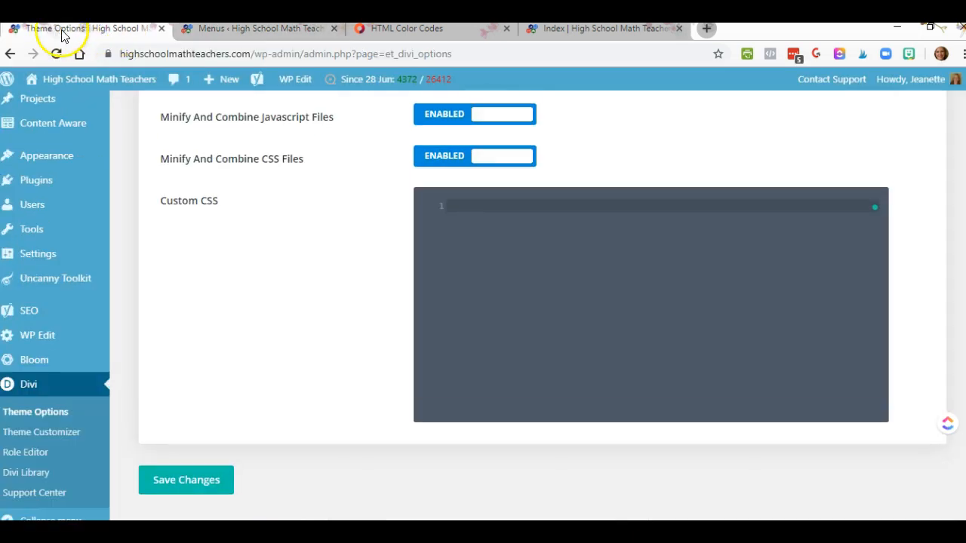
click(29, 384)
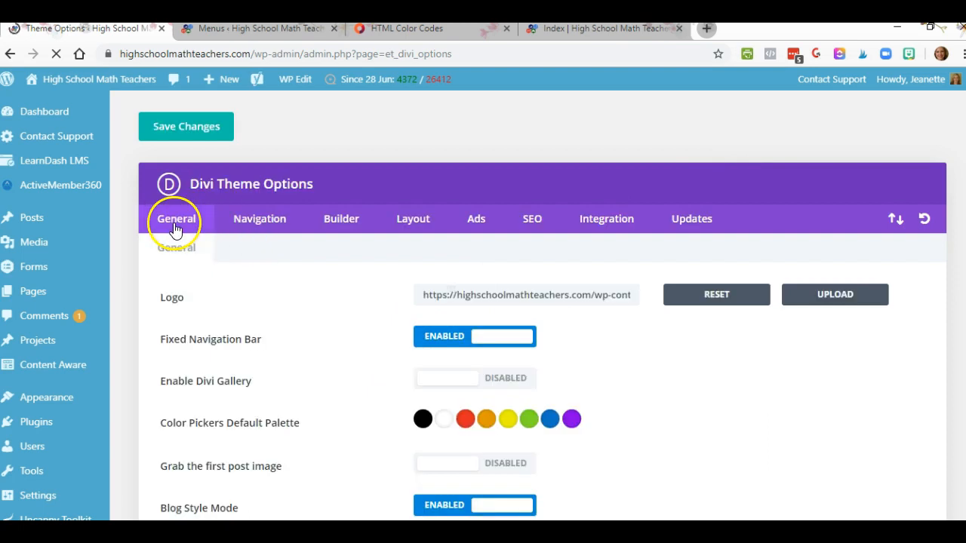
scroll(828, 395, down, 3)
scroll(828, 395, down, 12)
scroll(828, 394, down, 3)
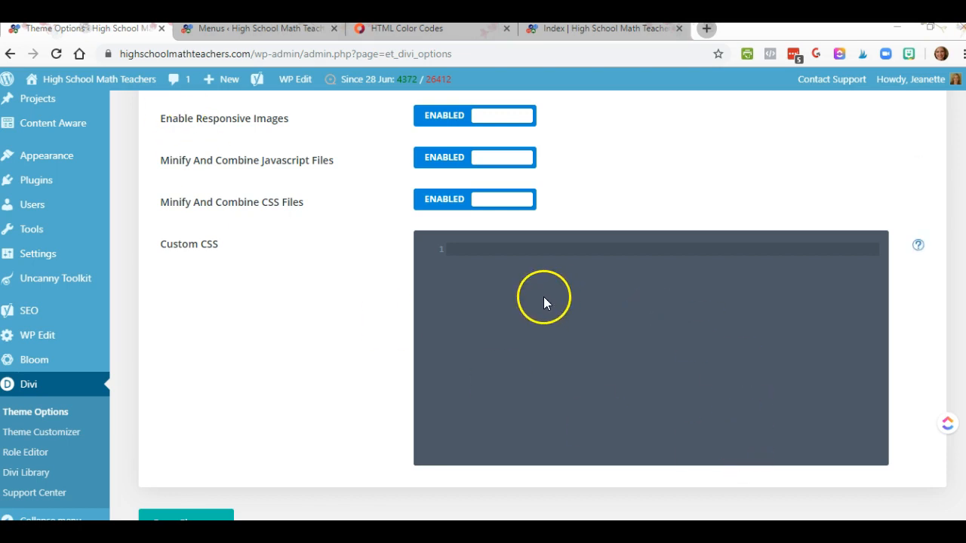
click(471, 247)
right_click(470, 247)
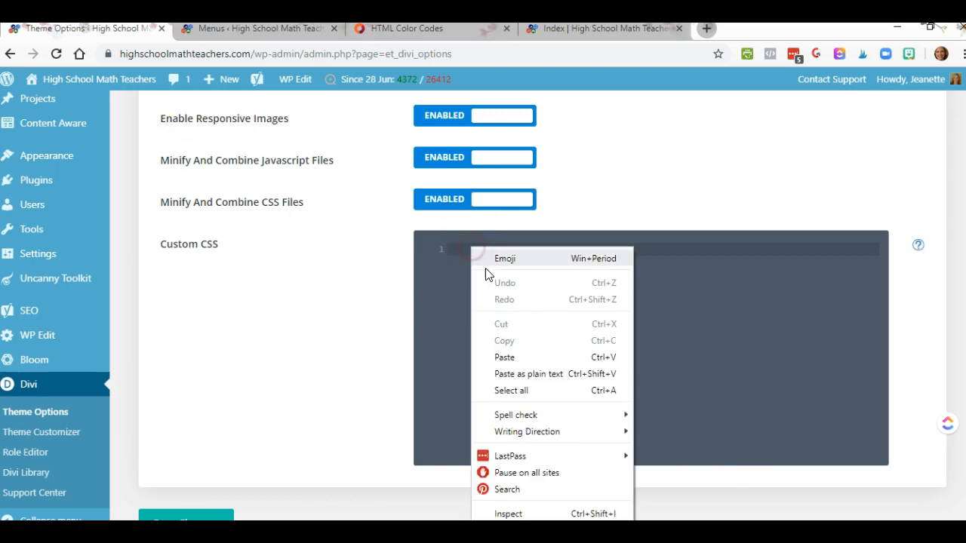
click(505, 358)
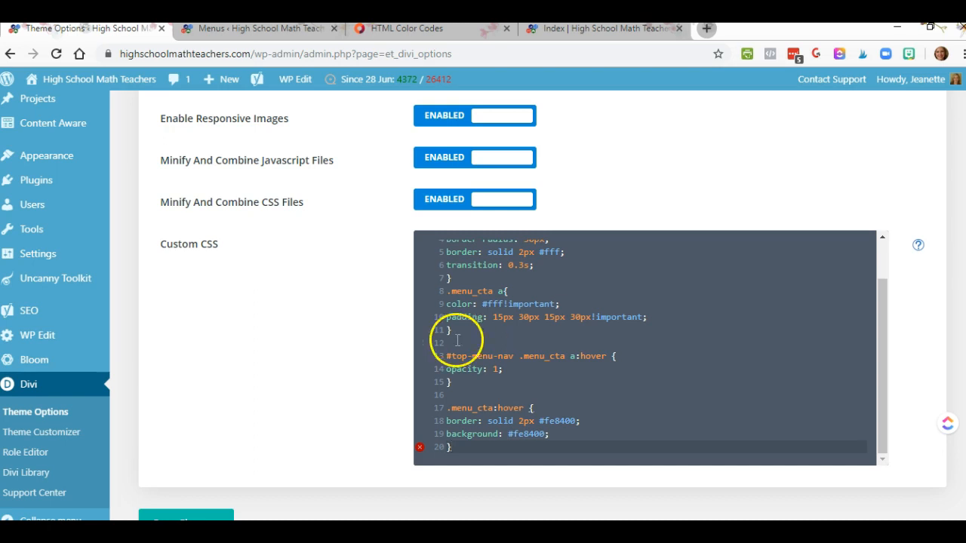
click(192, 519)
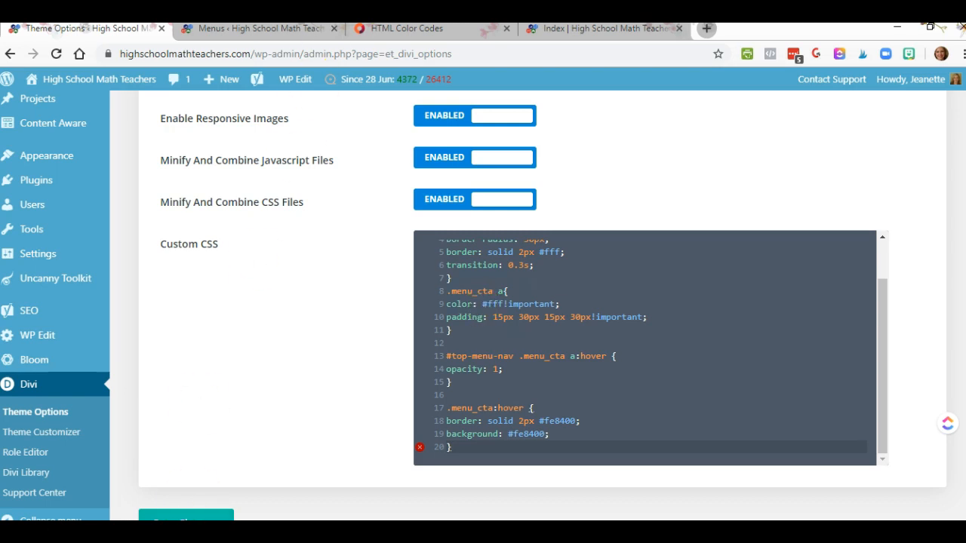
Step: Reload the site's home page and check the hover styling of the "Join Today!" menu button
click(611, 30)
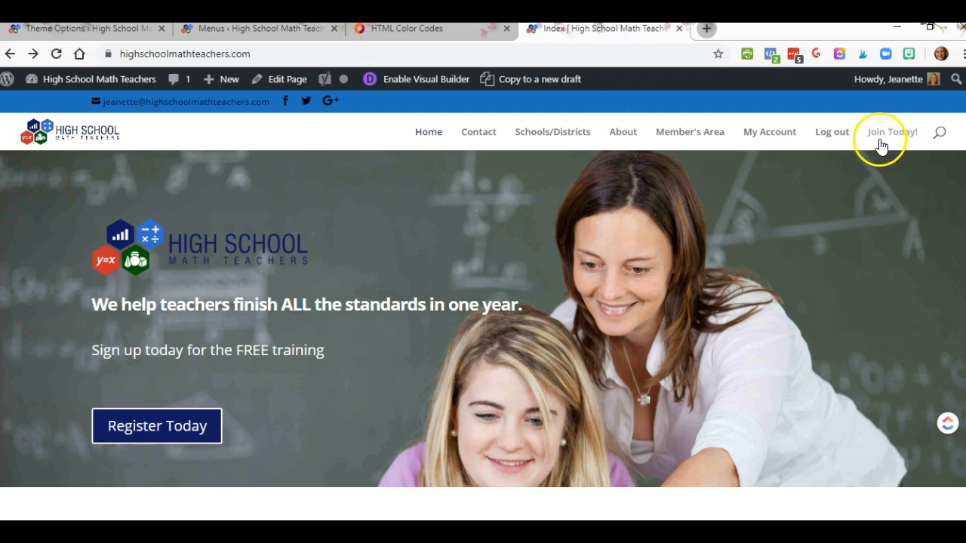
click(55, 53)
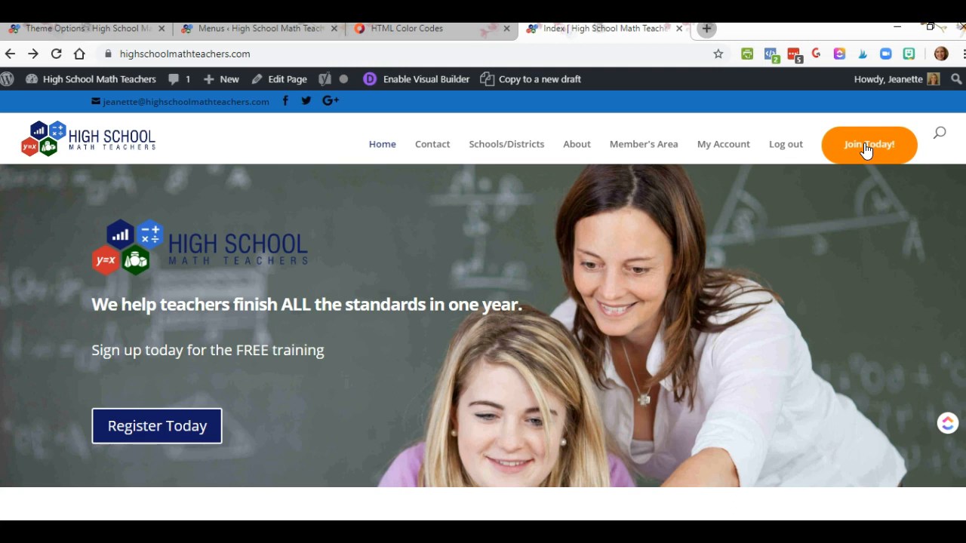
click(865, 151)
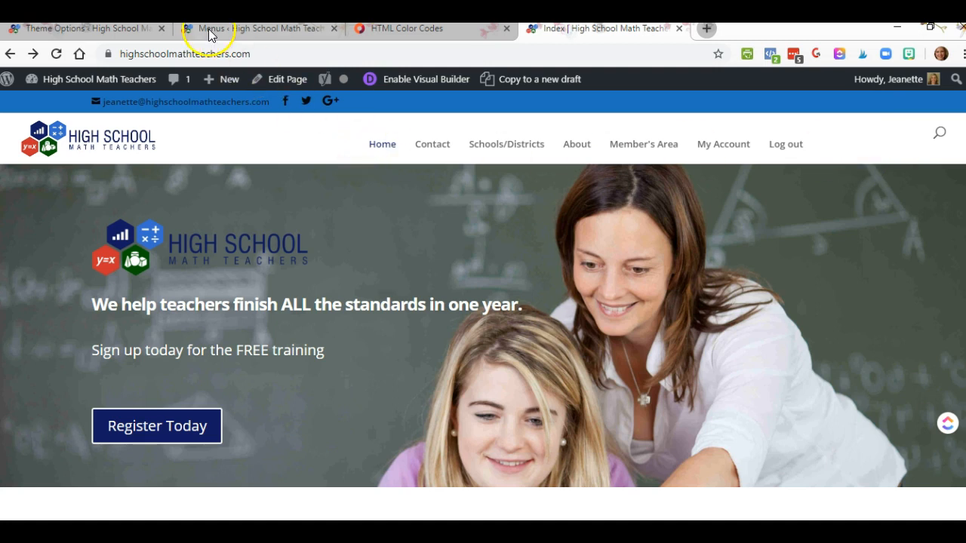
Step: Set the border-radius of the .menu_cta rule in Divi's Custom CSS to 10px
click(104, 30)
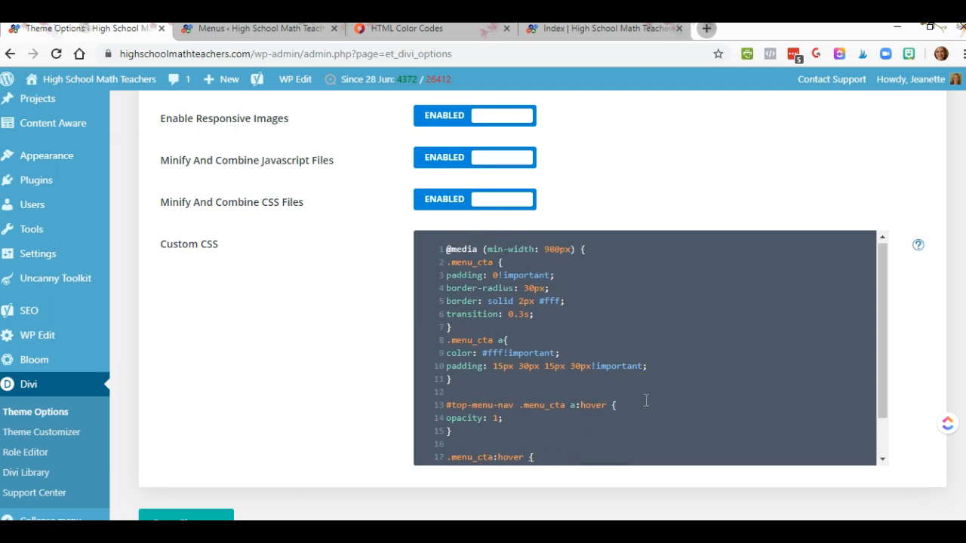
click(605, 255)
click(556, 288)
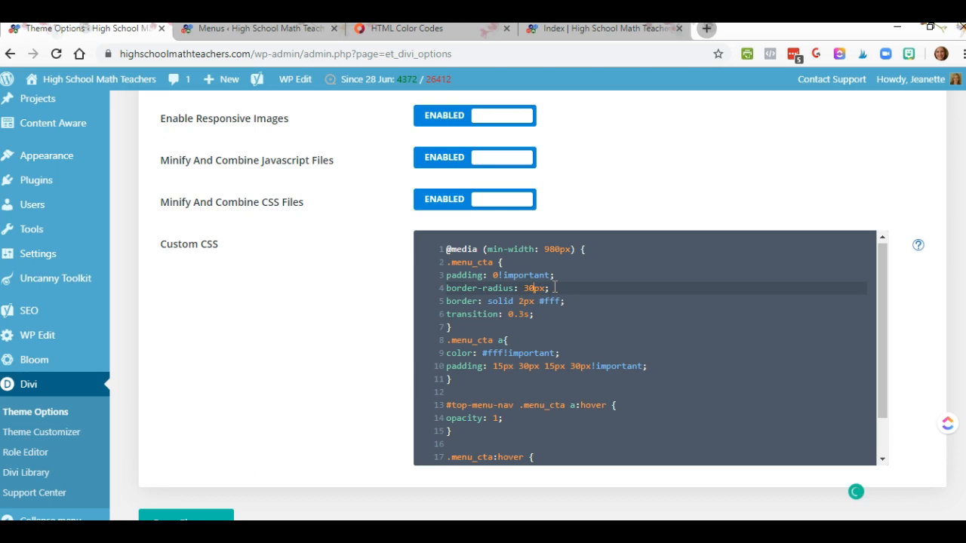
text(1)
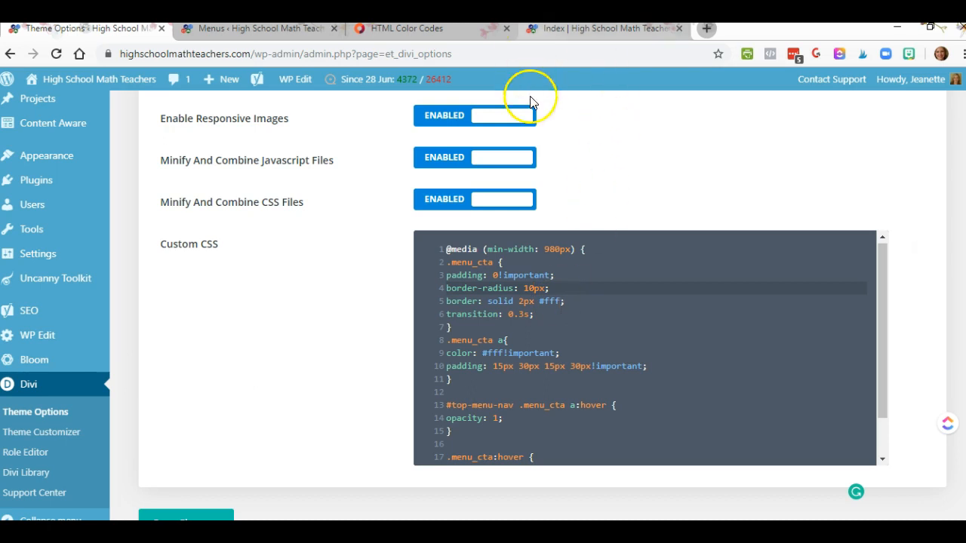
Step: Choose the blue 2121EE in the HTML Color Codes picker and copy its hex code
click(419, 34)
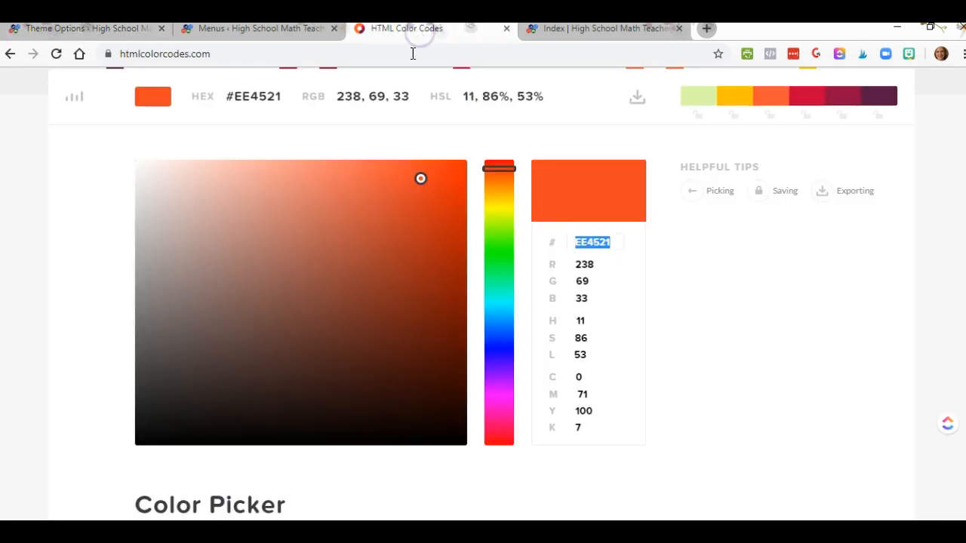
click(506, 352)
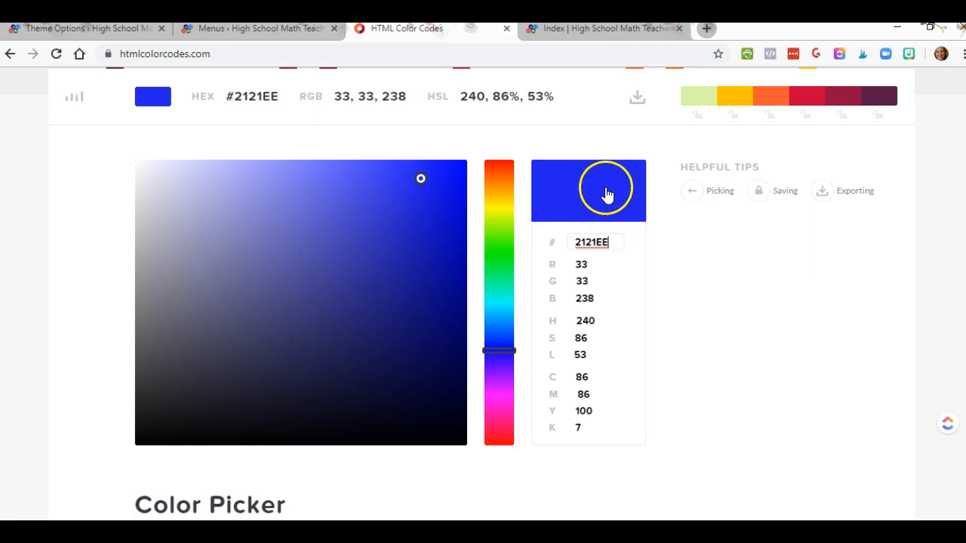
double_click(592, 242)
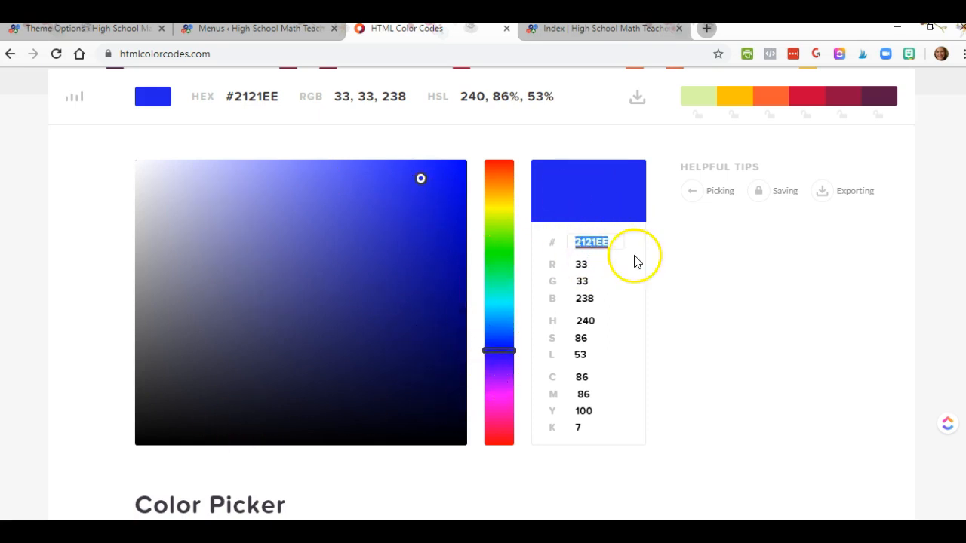
right_click(591, 243)
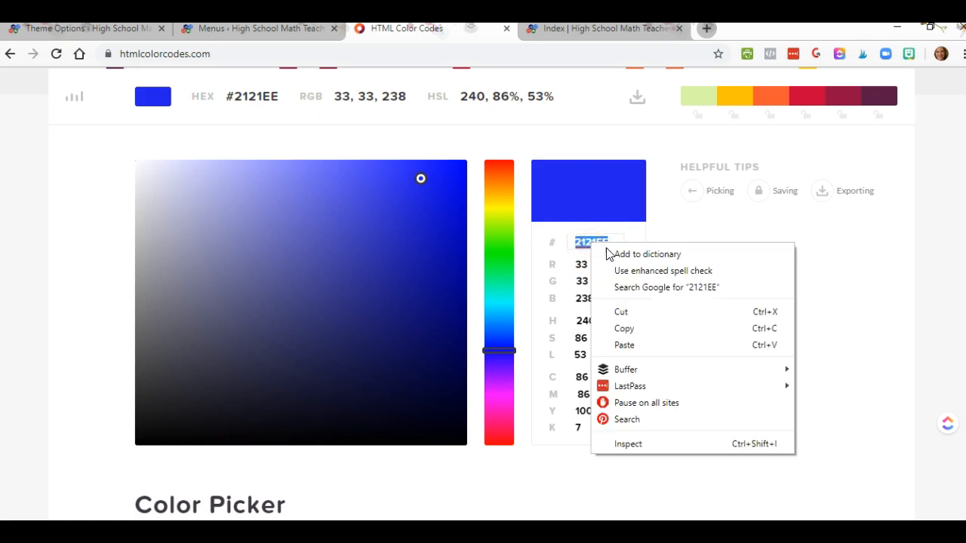
click(623, 328)
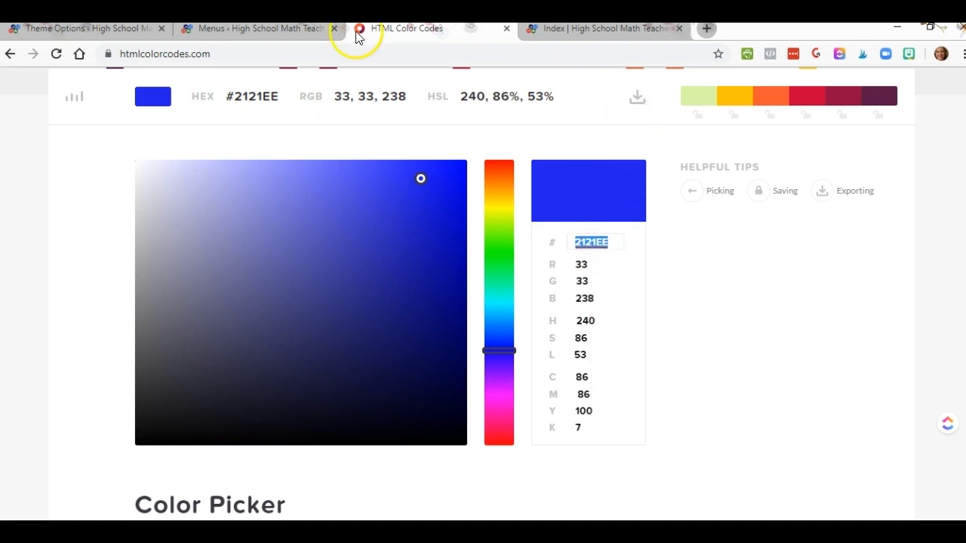
Step: Set the border colour of the .menu_cta rule in Divi's Custom CSS to #2121EE and save the changes
click(83, 30)
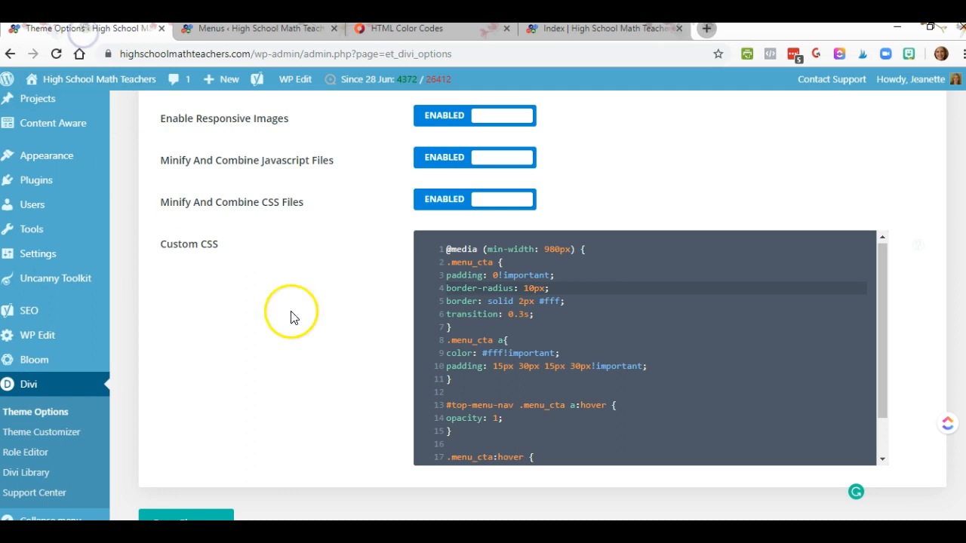
click(552, 301)
text(;)
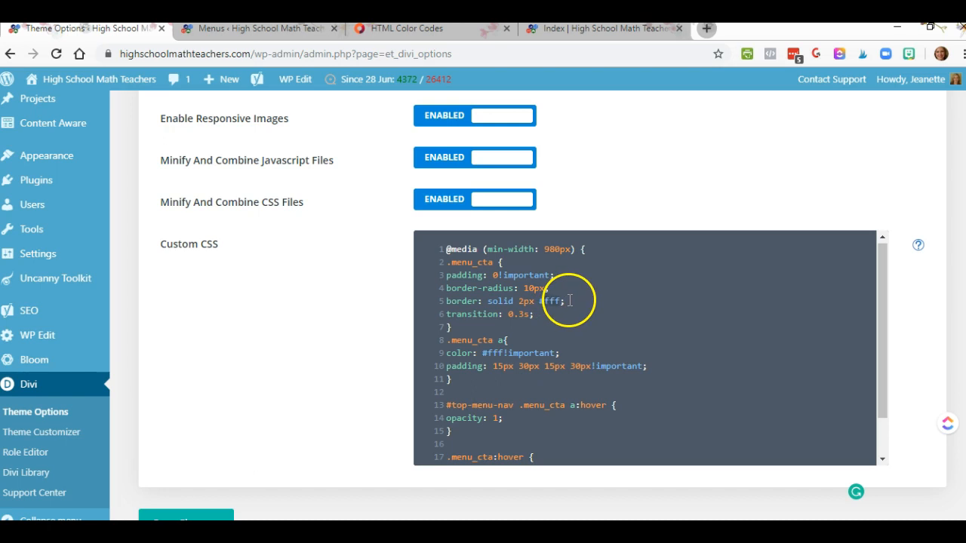
click(573, 305)
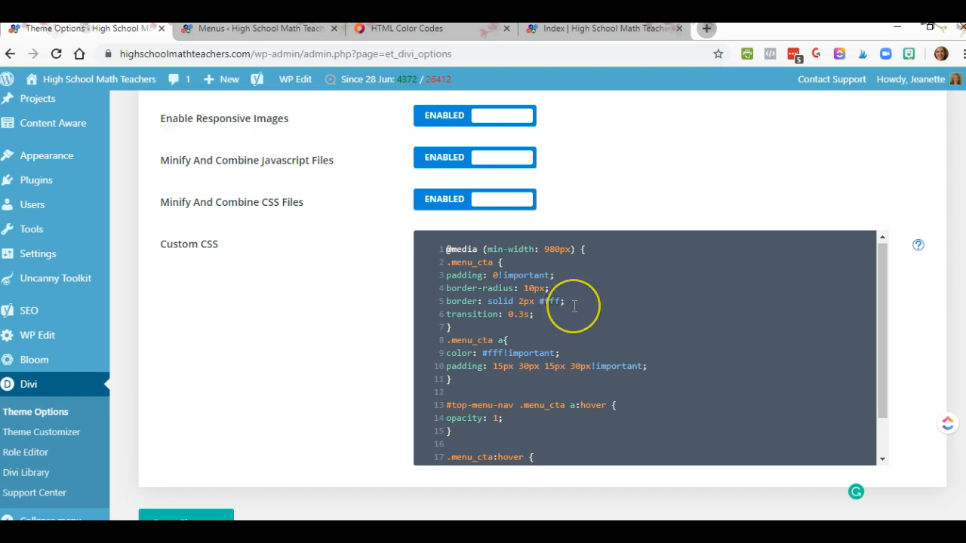
click(581, 306)
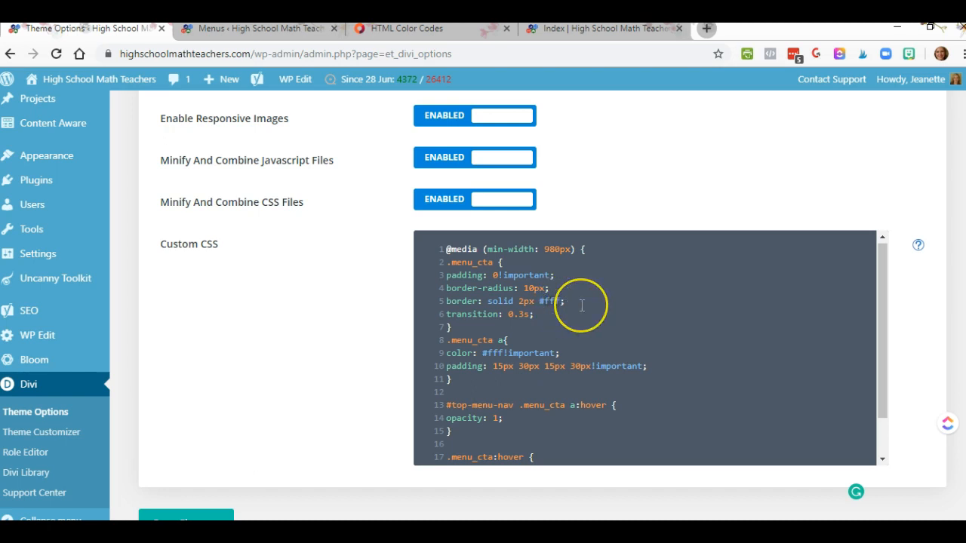
key(ctrl+v)
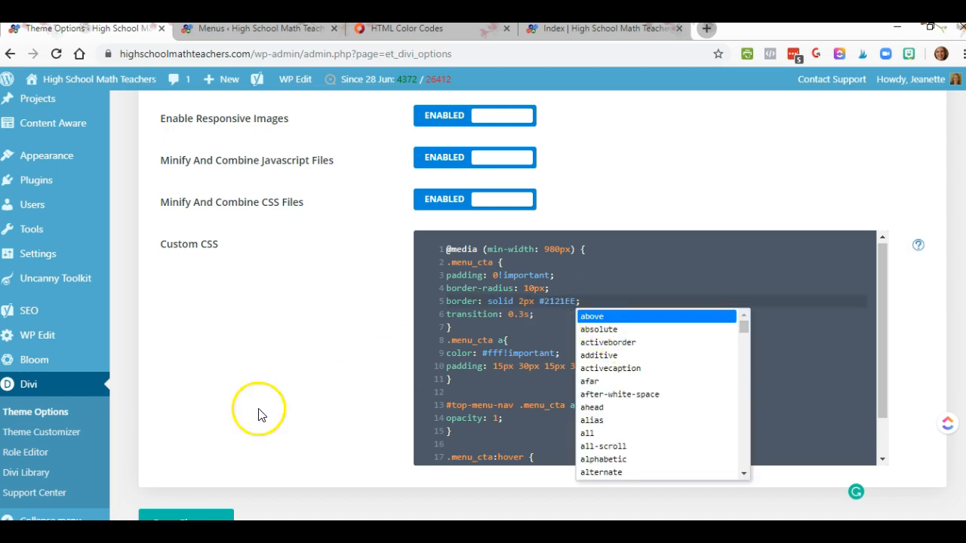
click(195, 518)
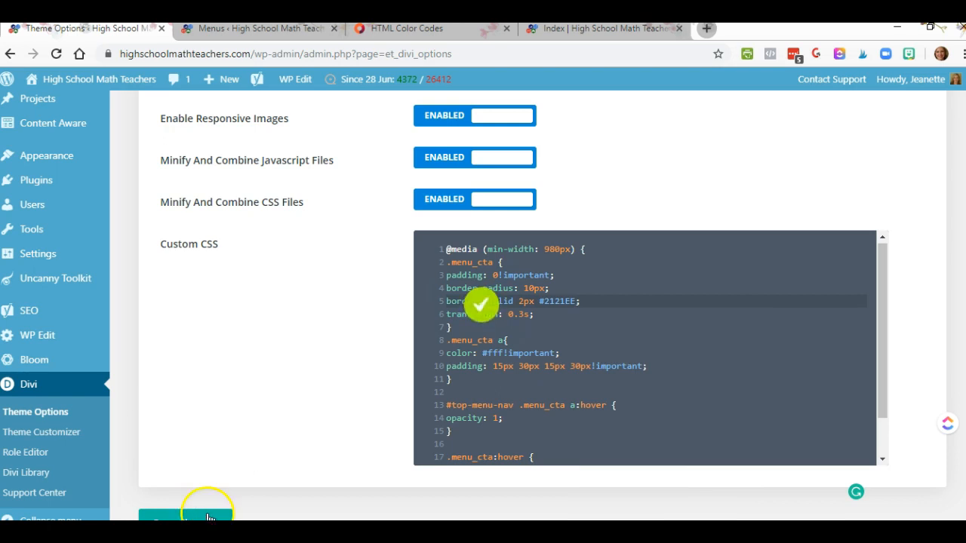
Step: Reload the home page and inspect the border and corners of the "Join Today!" menu button
click(588, 29)
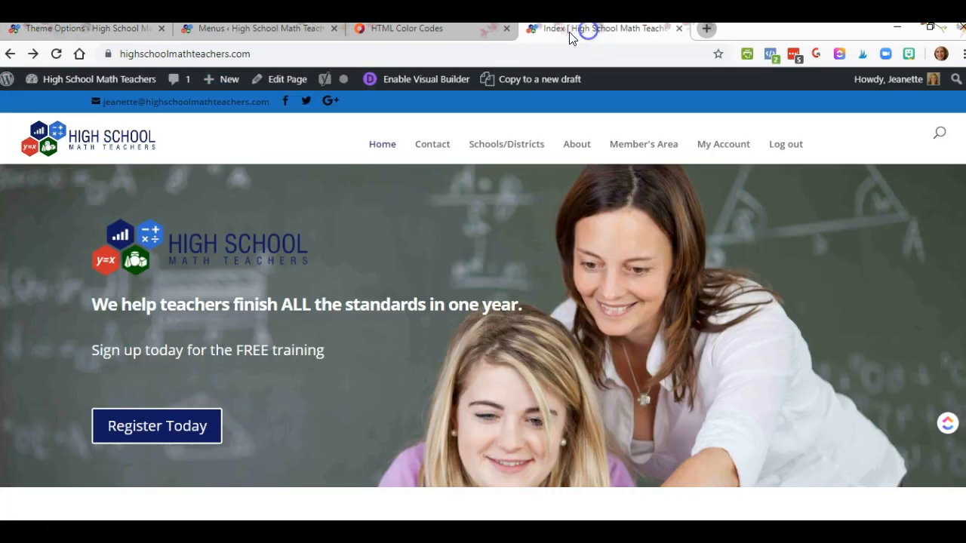
click(57, 54)
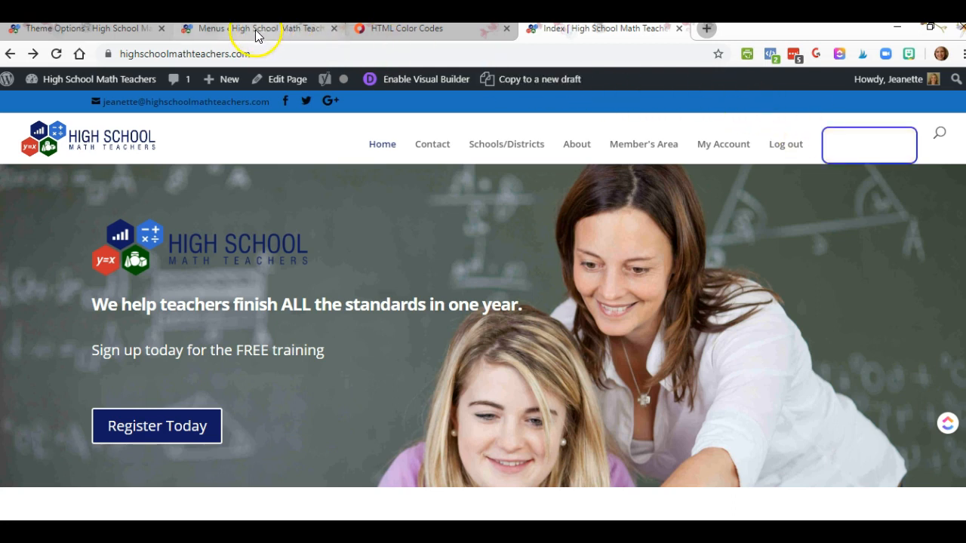
Step: Set the background colour of the .menu_cta:hover rule in Divi's Custom CSS to #2121EE
click(79, 30)
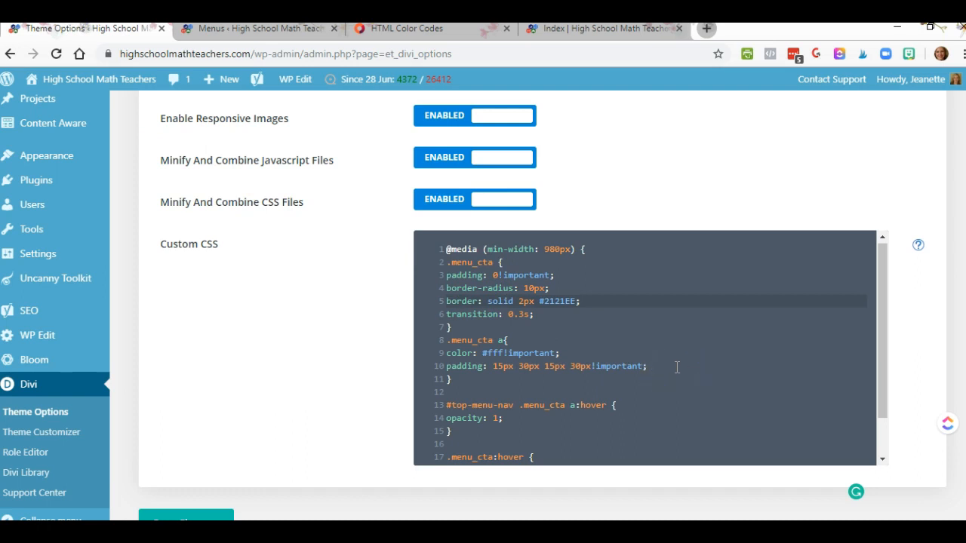
scroll(676, 367, down, 2)
click(528, 377)
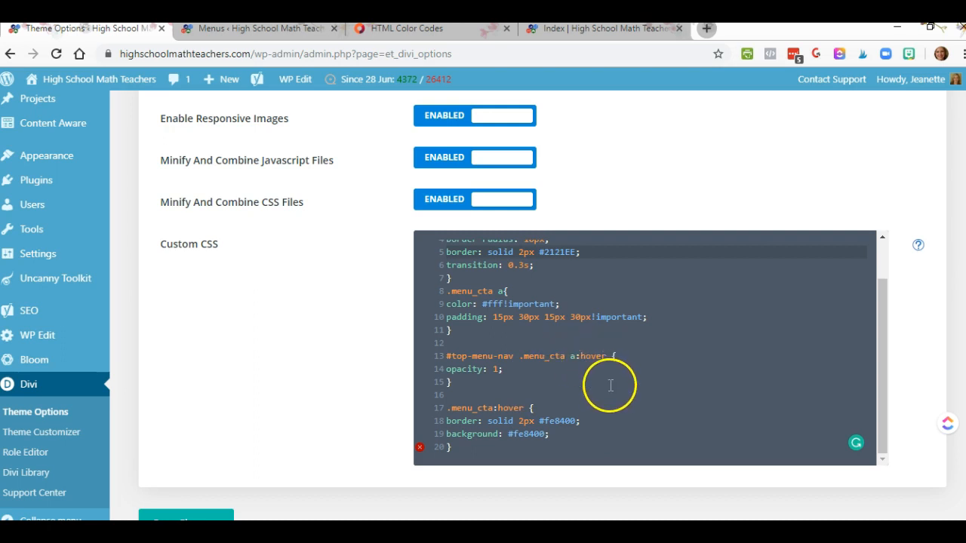
scroll(609, 385, down, 1)
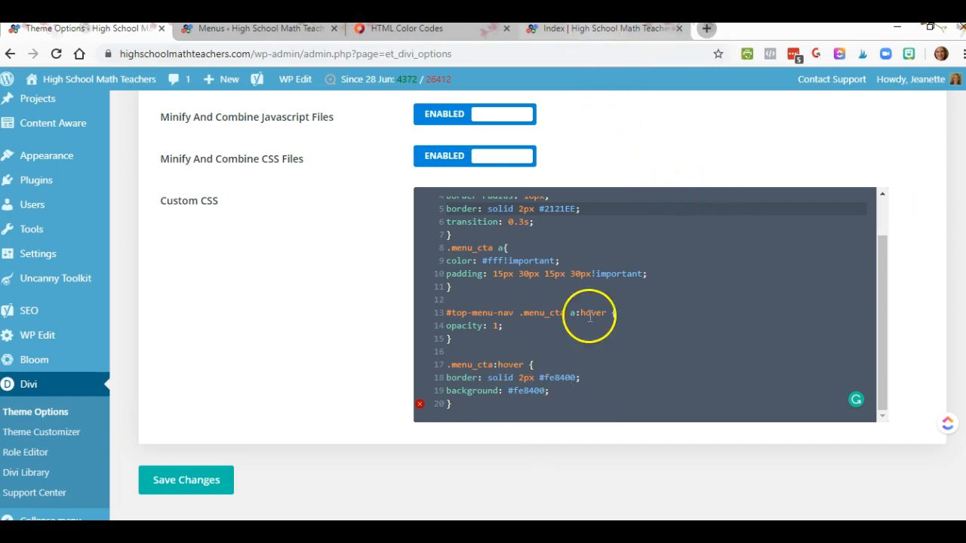
click(536, 391)
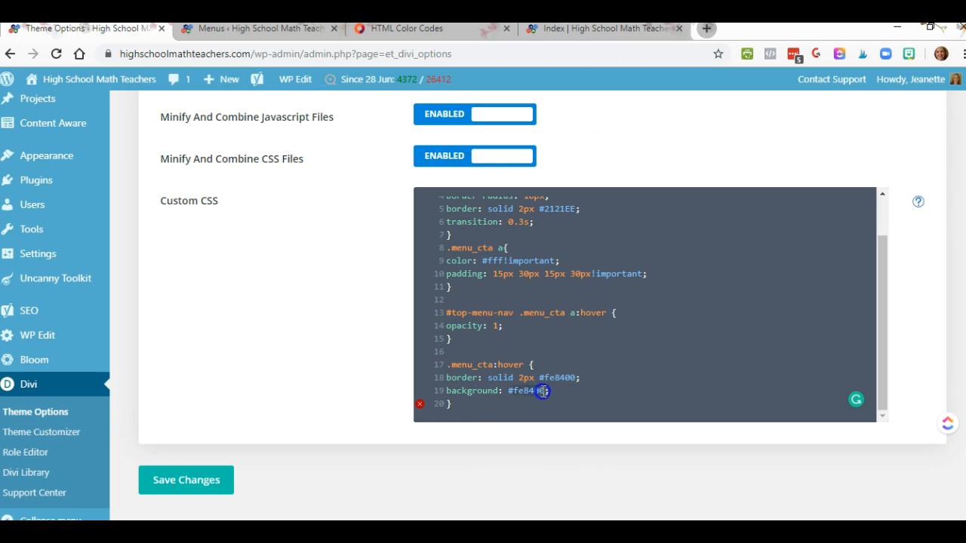
text(#2121EE)
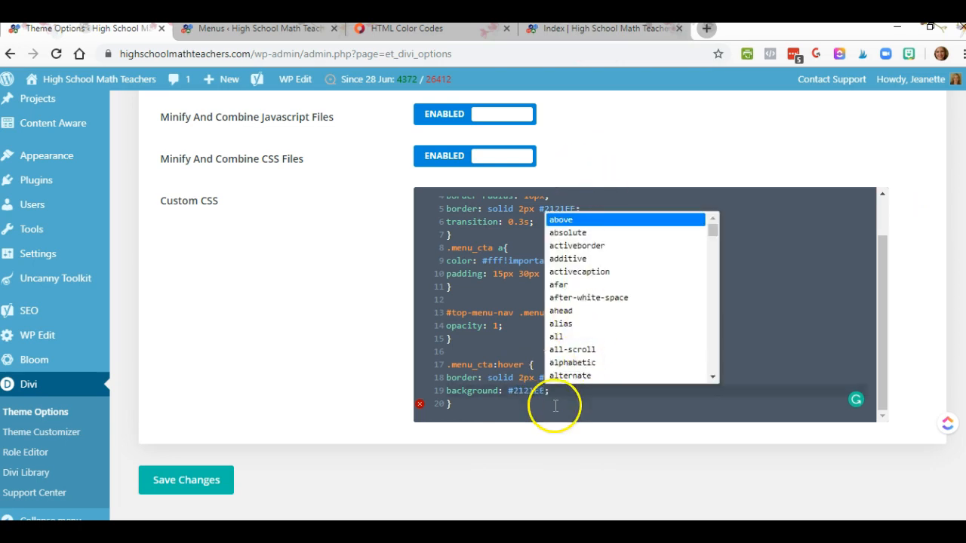
click(578, 406)
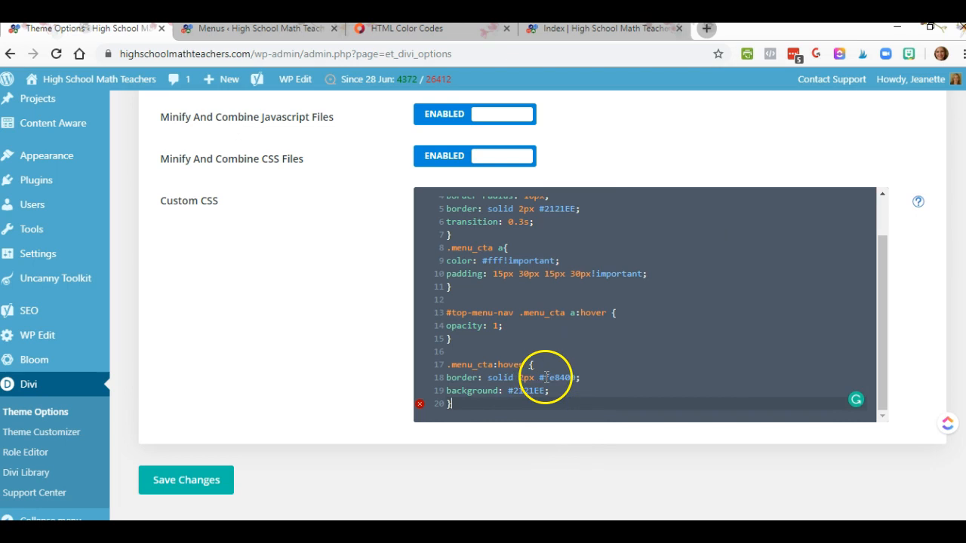
Step: Choose the orange-red EE4021 in the HTML Color Codes picker and copy its hex code
click(559, 30)
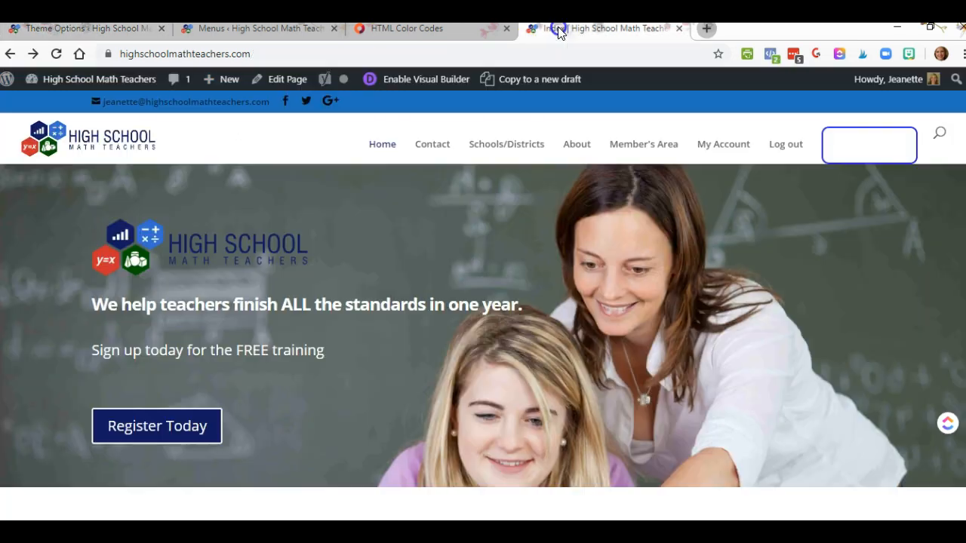
click(469, 29)
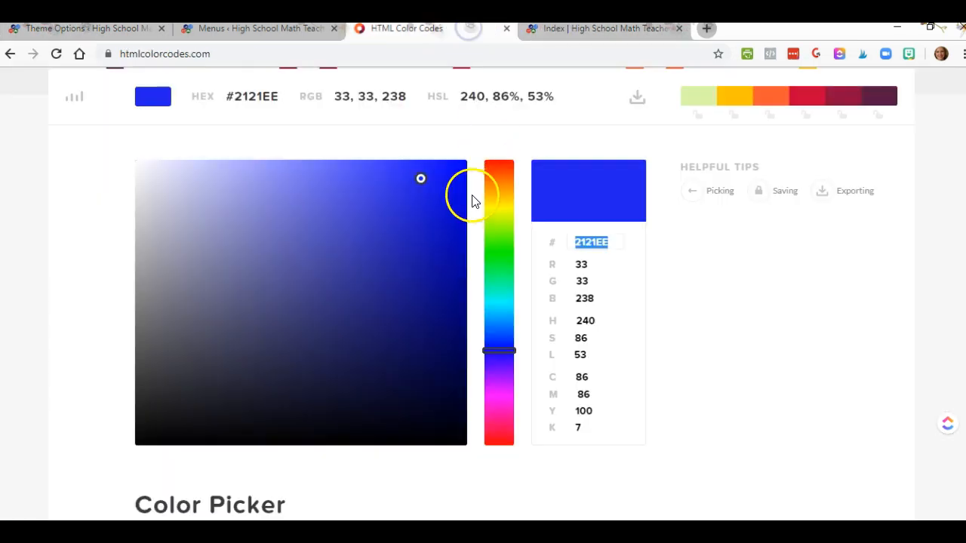
click(497, 166)
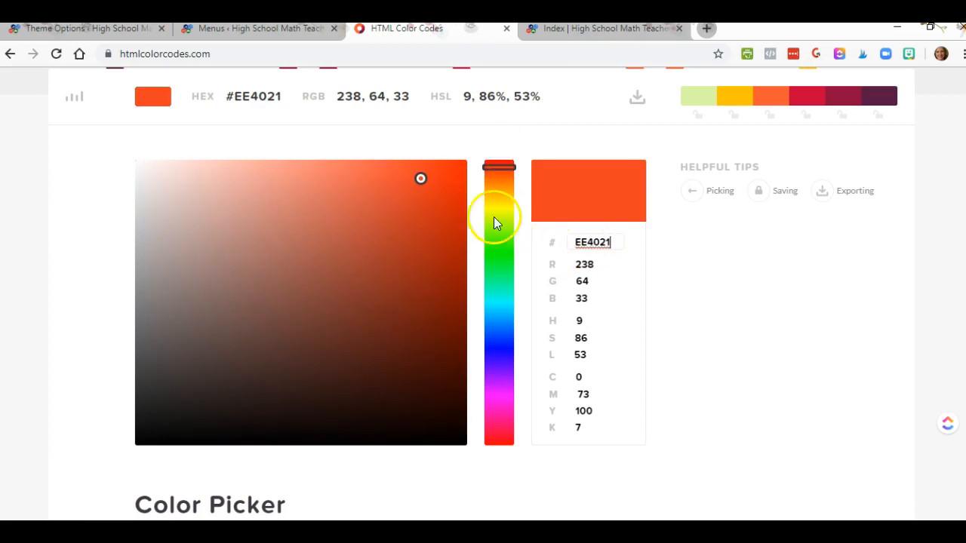
double_click(596, 239)
key(ctrl+c)
Step: Set the border colour of the .menu_cta:hover rule in Divi's Custom CSS to #EE4021 and save the changes
click(91, 29)
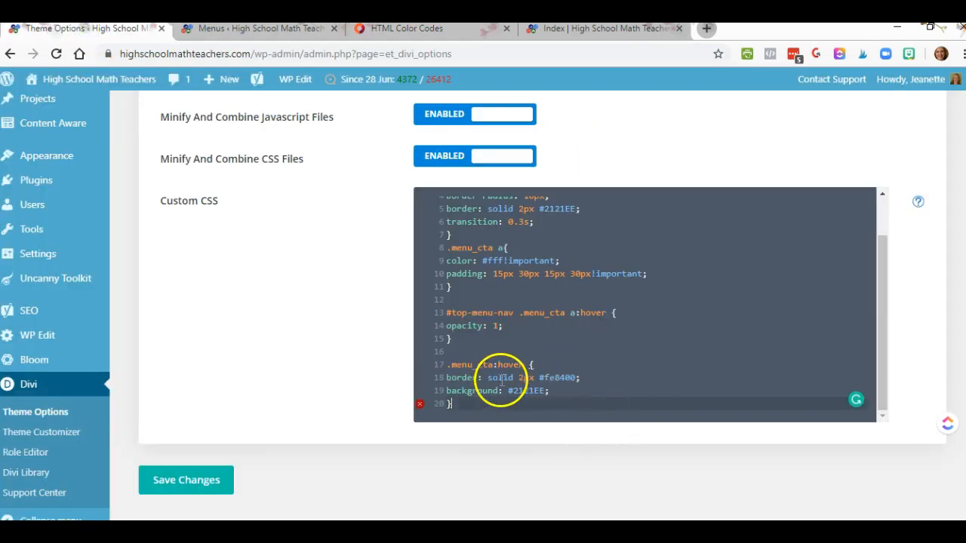
double_click(562, 377)
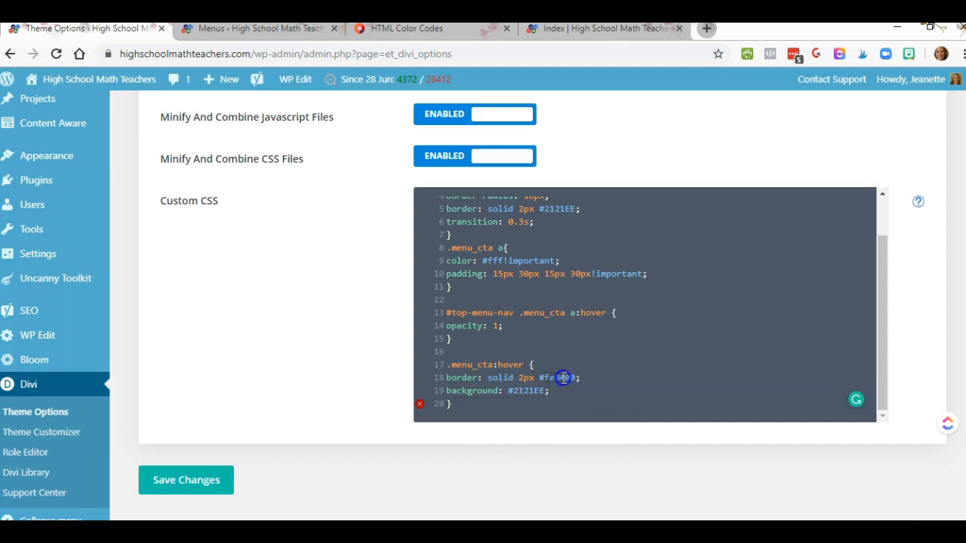
key(ctrl+v)
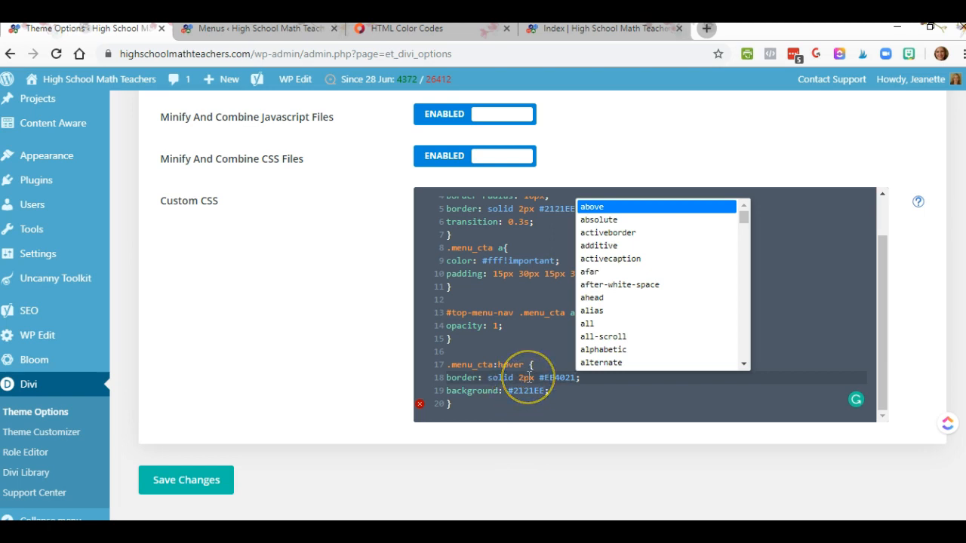
click(177, 481)
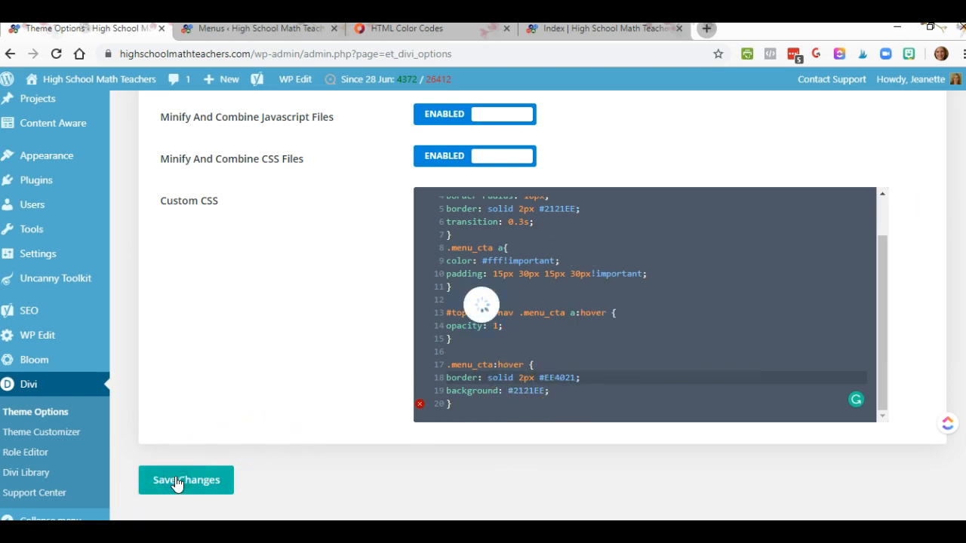
Step: Reload the home page and check the hover border and background of the "Join Today!" menu button
click(630, 30)
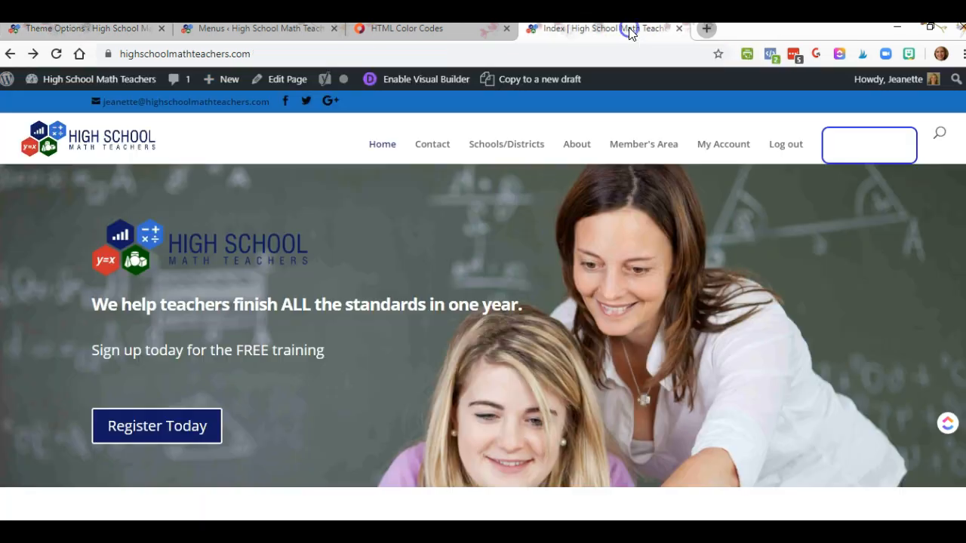
click(56, 54)
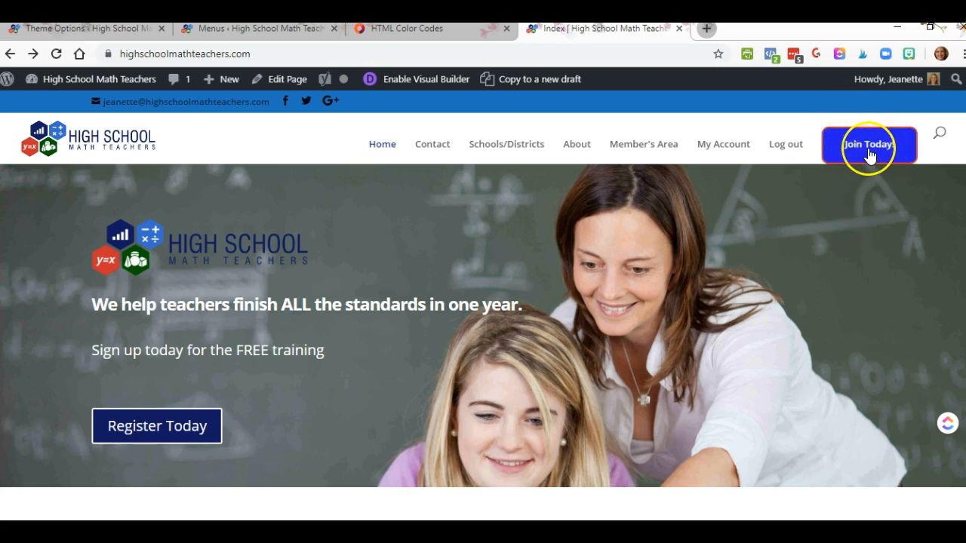
click(824, 264)
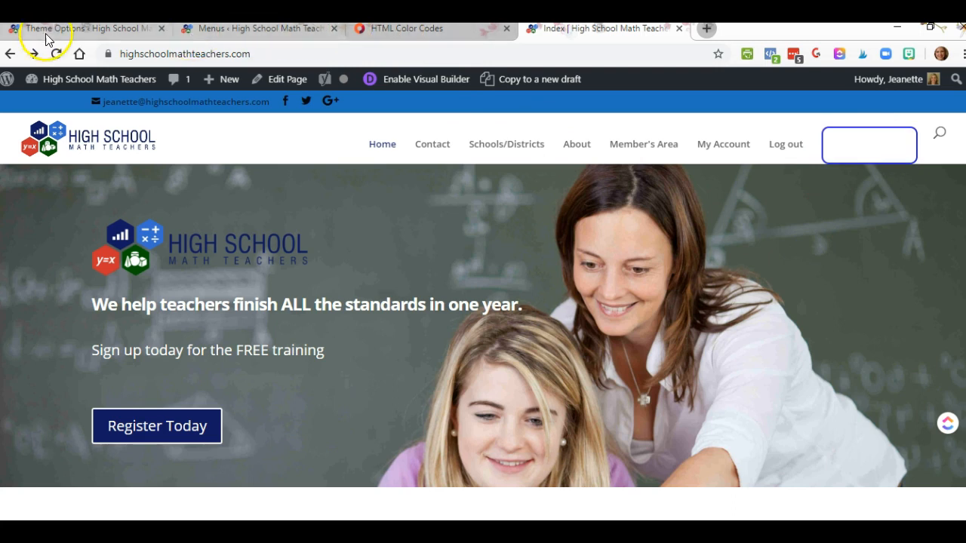
Step: Set the text colour of the .menu_cta a rule in Divi's Custom CSS to #2121EE, keeping !important, and save the changes
click(408, 29)
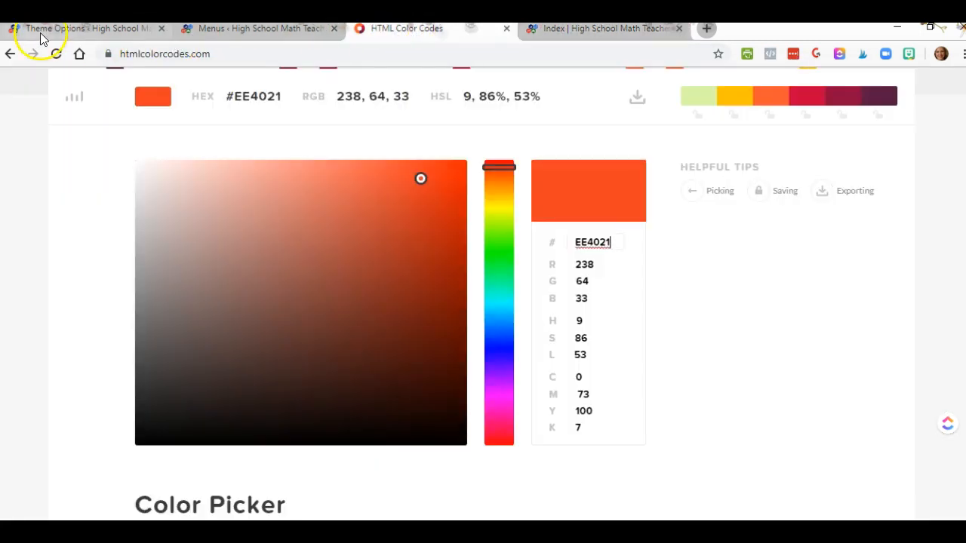
click(38, 29)
scroll(672, 337, up, 2)
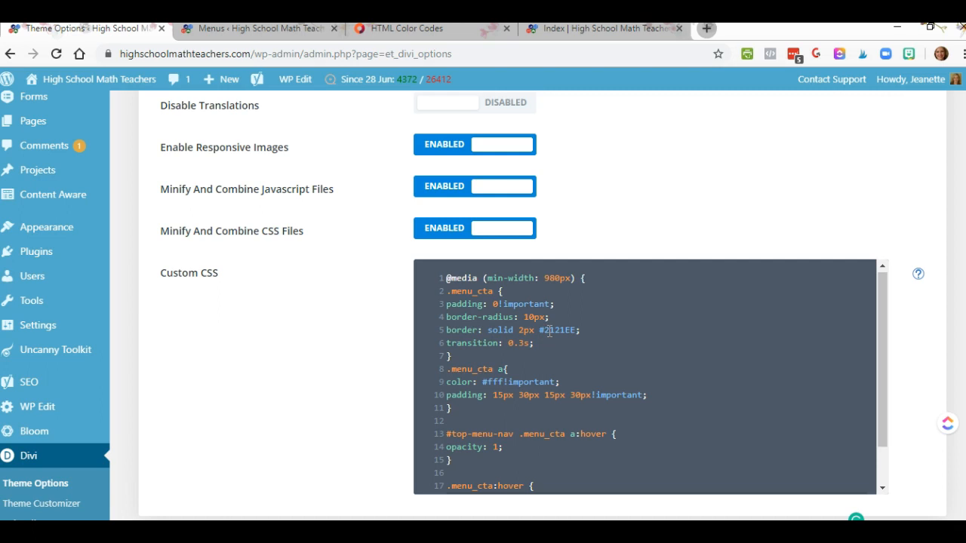
click(559, 329)
click(579, 352)
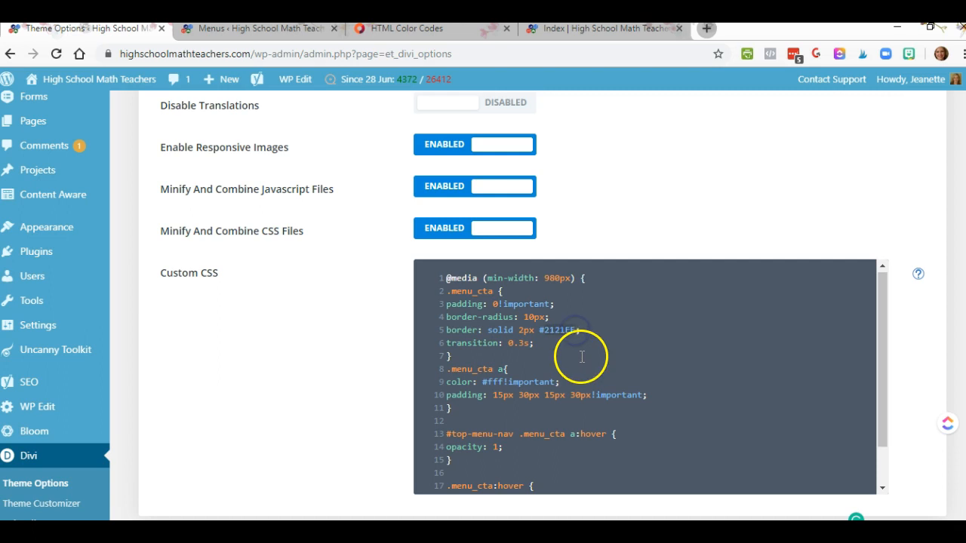
double_click(492, 382)
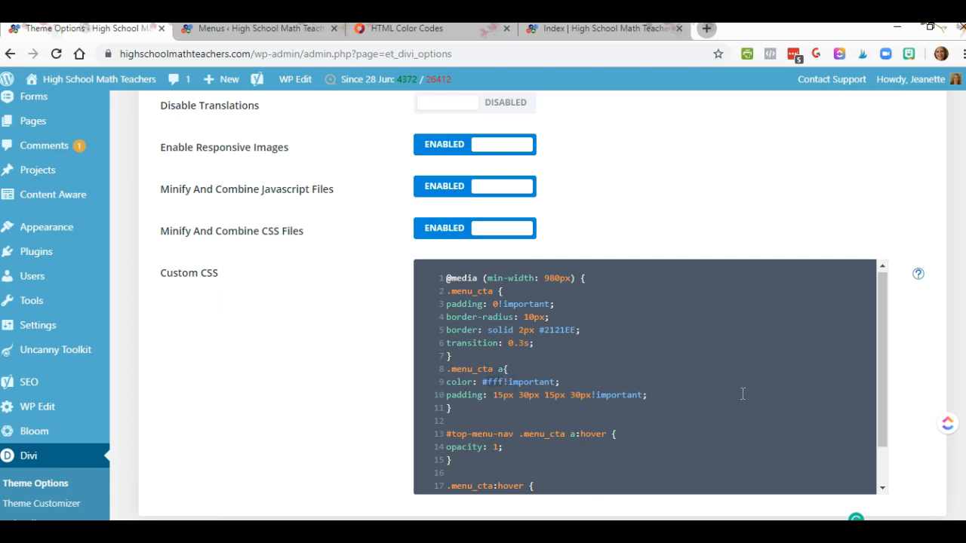
text(2121EE)
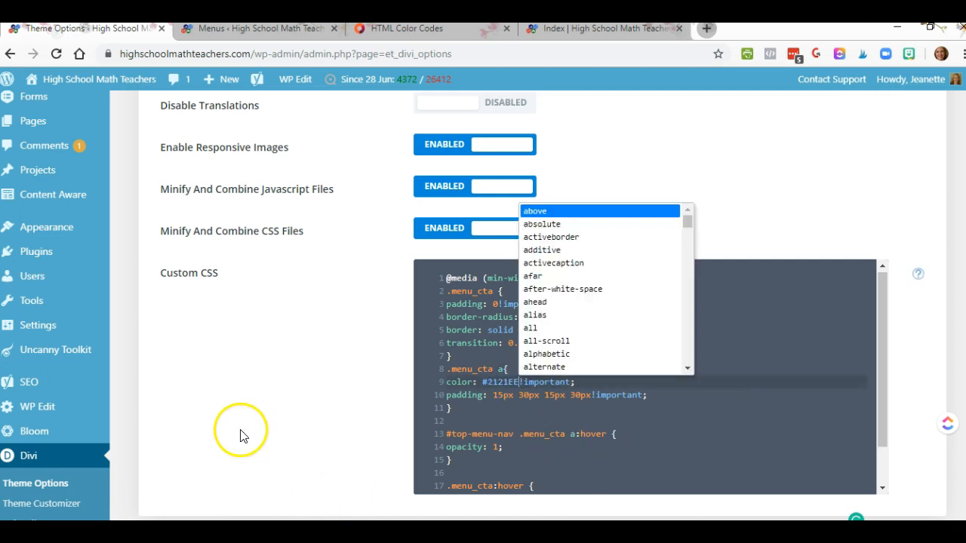
scroll(238, 436, down, 1)
click(168, 480)
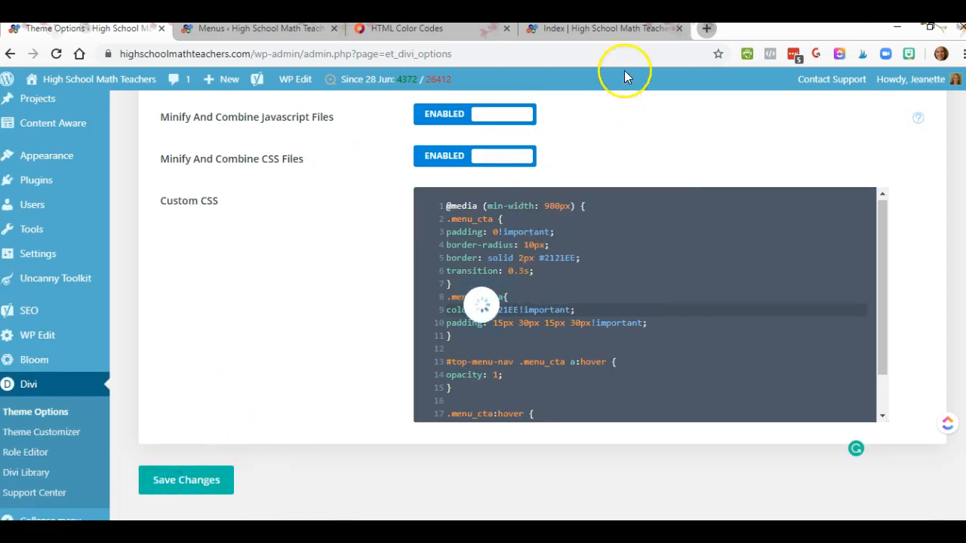
Step: Reload the home page to check the text colour of the "Join Today!" menu button
click(603, 27)
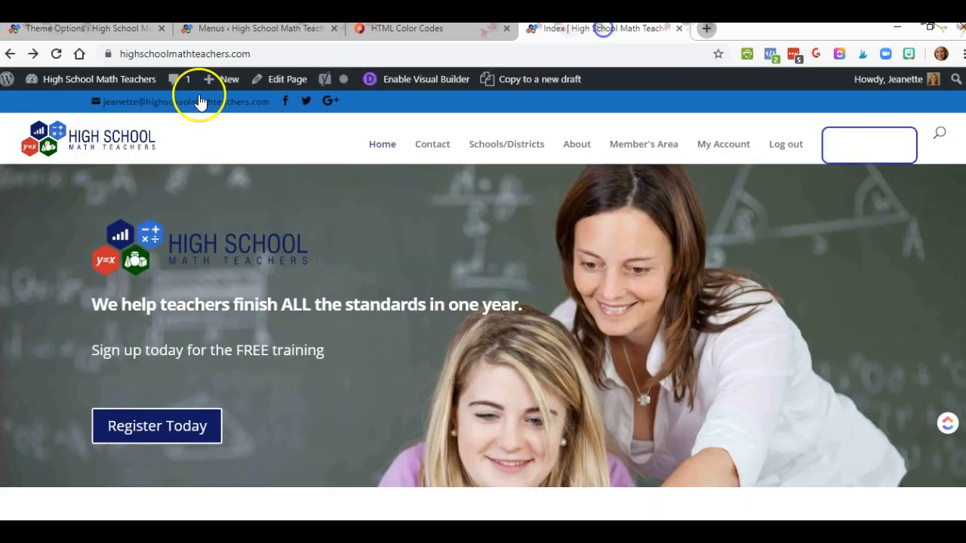
click(60, 54)
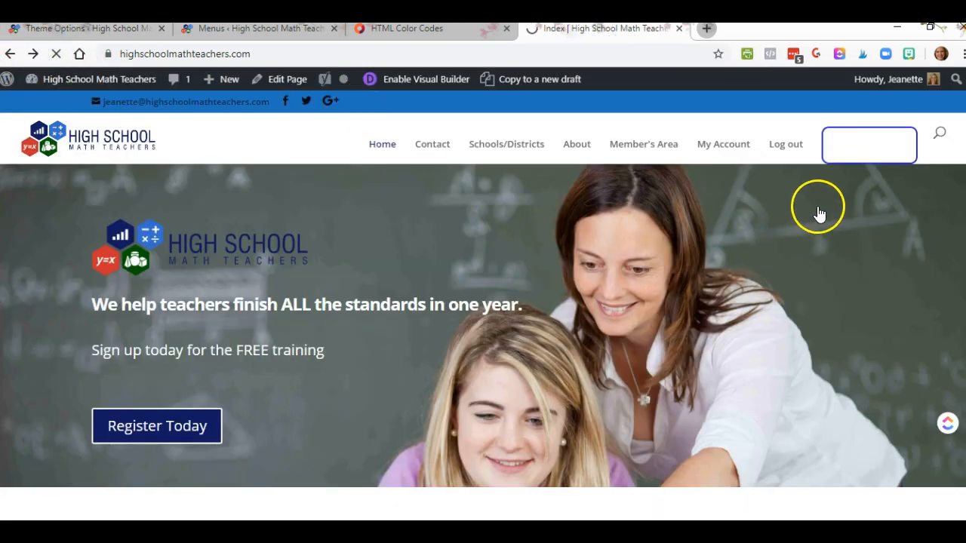